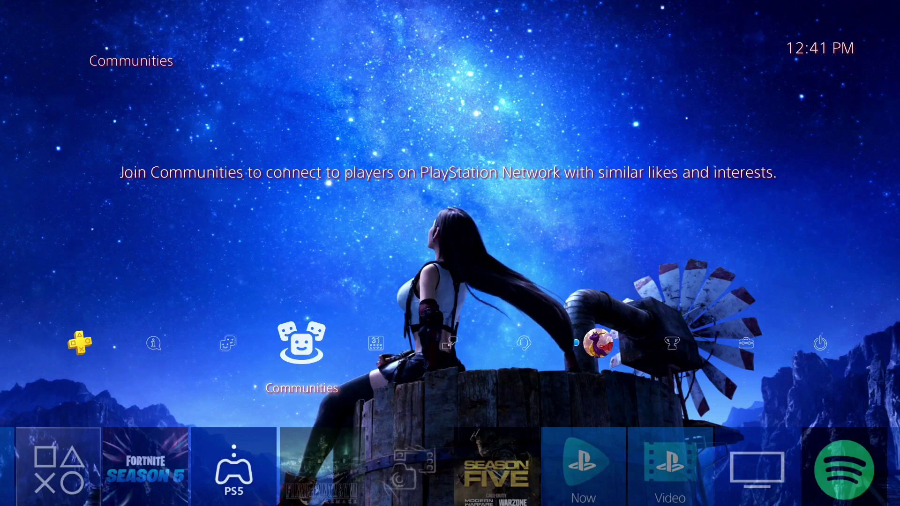
Run the internet connection test from Settings > Network: NAT Type 2, 60.5 Mbps down
key(Right)
key(Right)
key(Right)
key(Right)
key(Right)
key(Right)
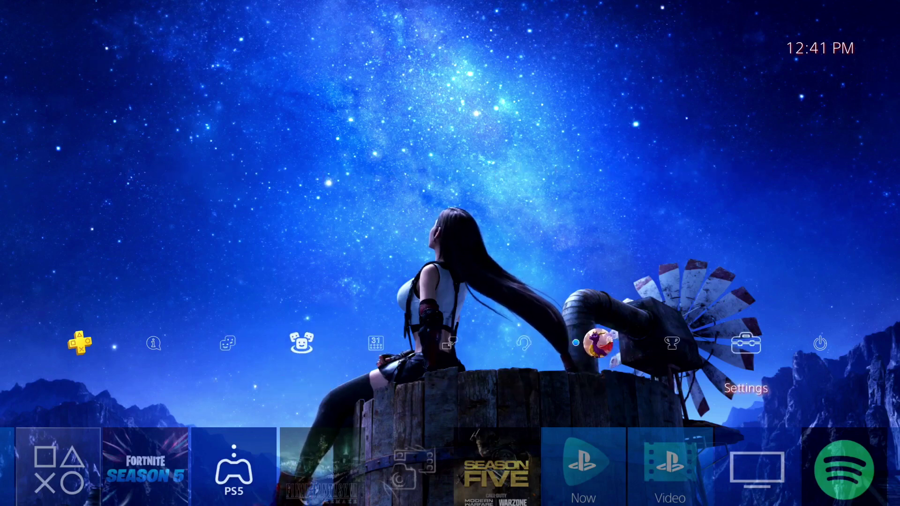
key(Return)
key(Down)
key(Down)
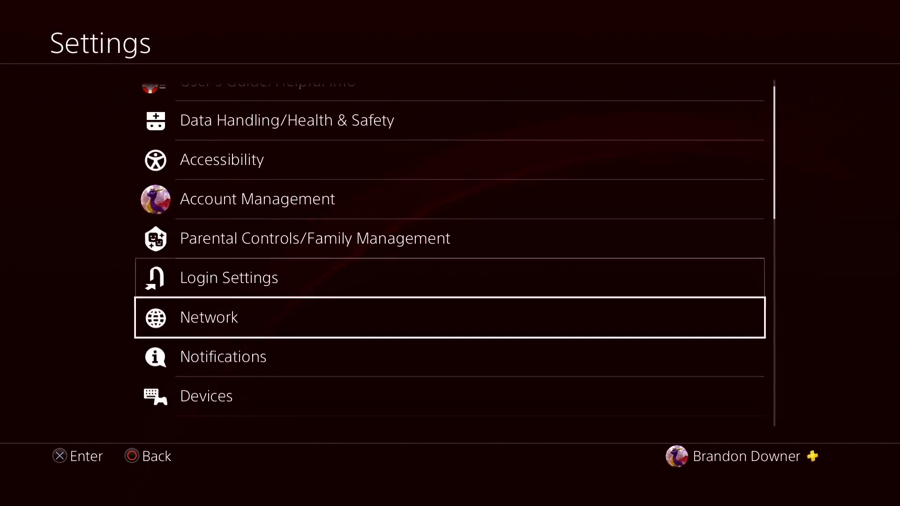
key(Return)
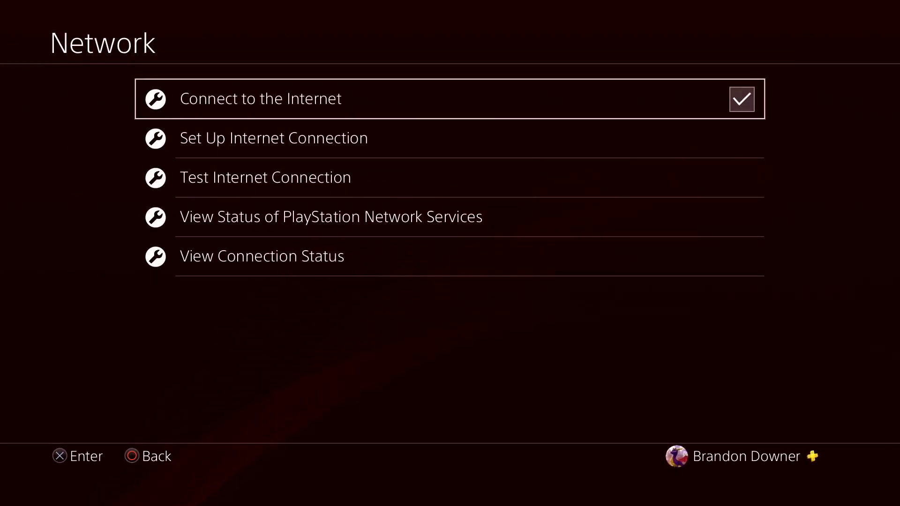
key(Down)
key(Down)
key(Return)
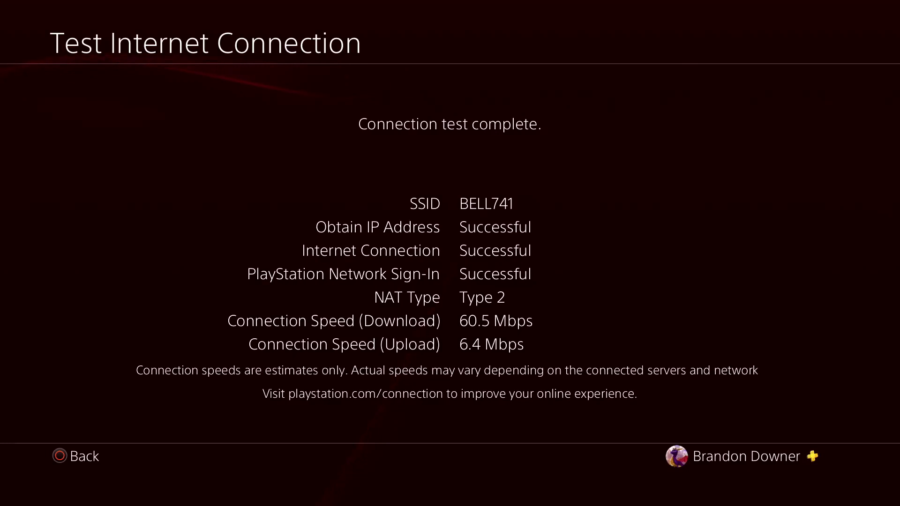
Close the test results and start setting up a new internet connection
key(Escape)
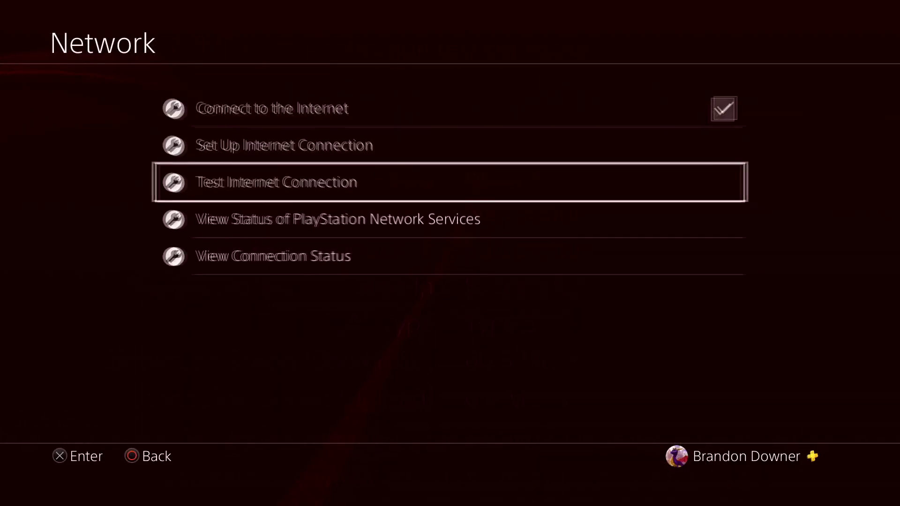
key(Up)
key(Down)
key(Down)
key(Up)
key(Up)
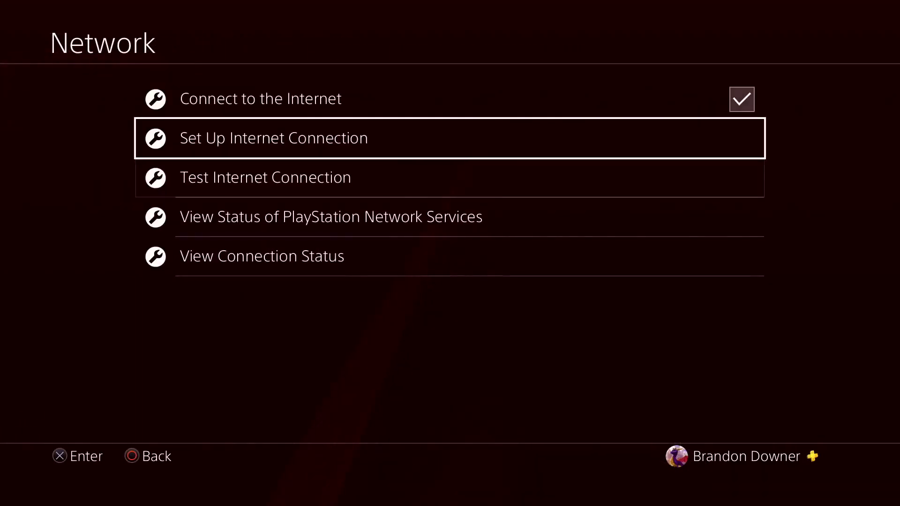
key(Down)
key(Down)
key(Down)
key(Up)
key(Up)
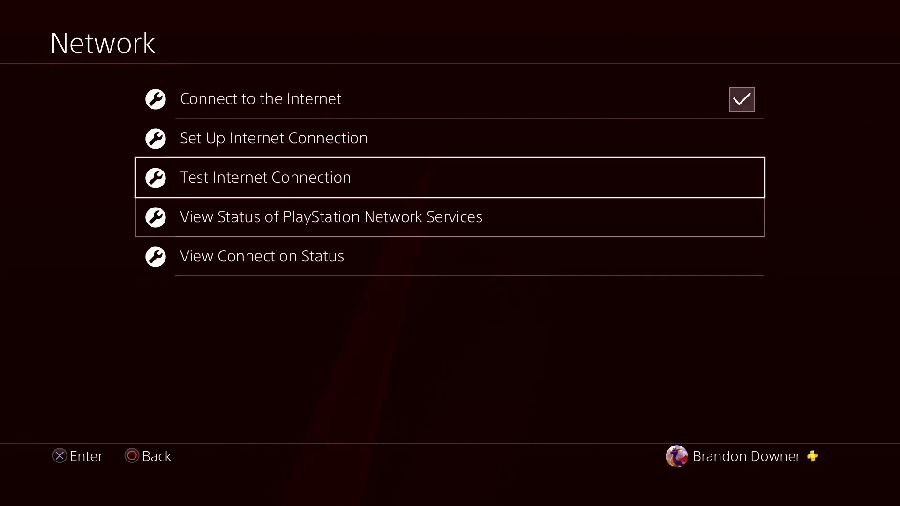
key(Up)
key(Return)
key(Escape)
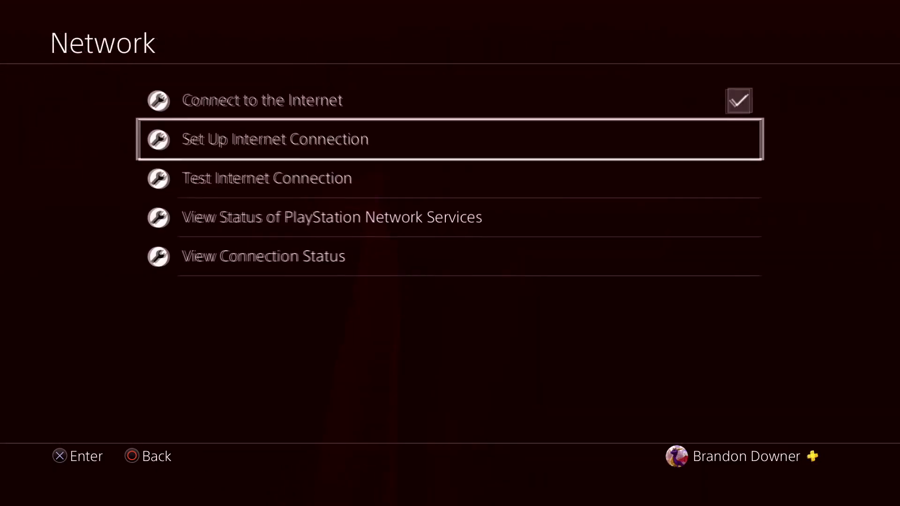
key(Return)
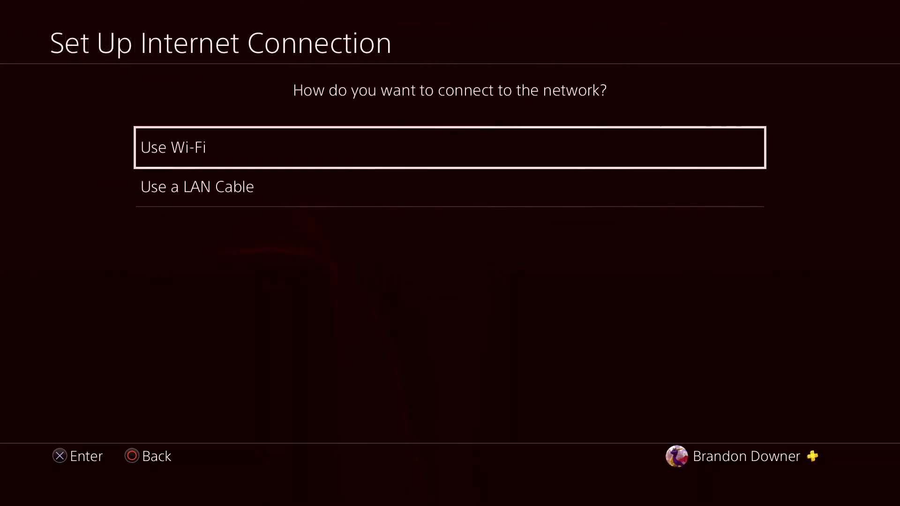
Choose a Wi-Fi connection with the Custom setup method on the BELL741 network
key(Return)
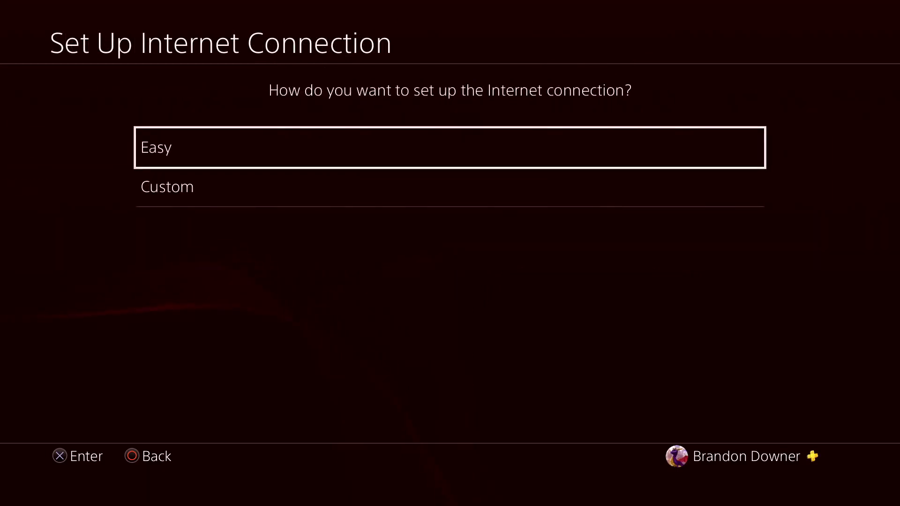
key(Down)
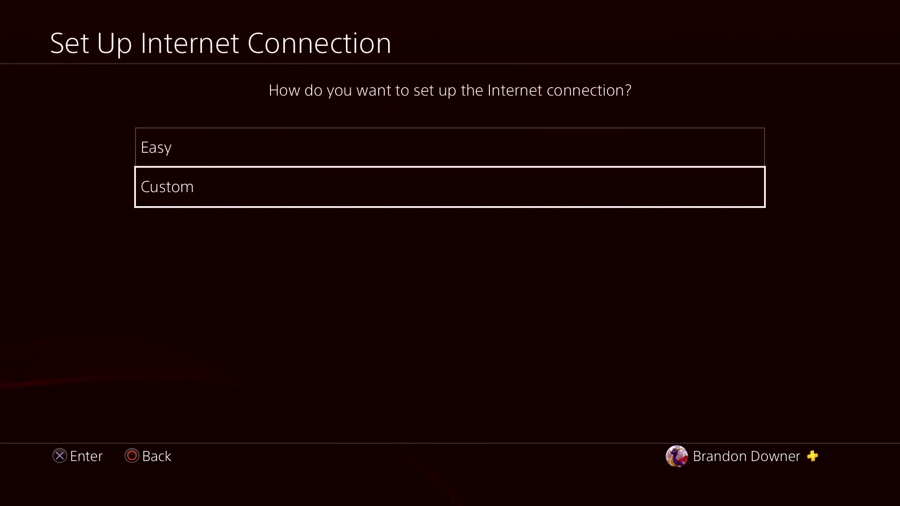
key(Up)
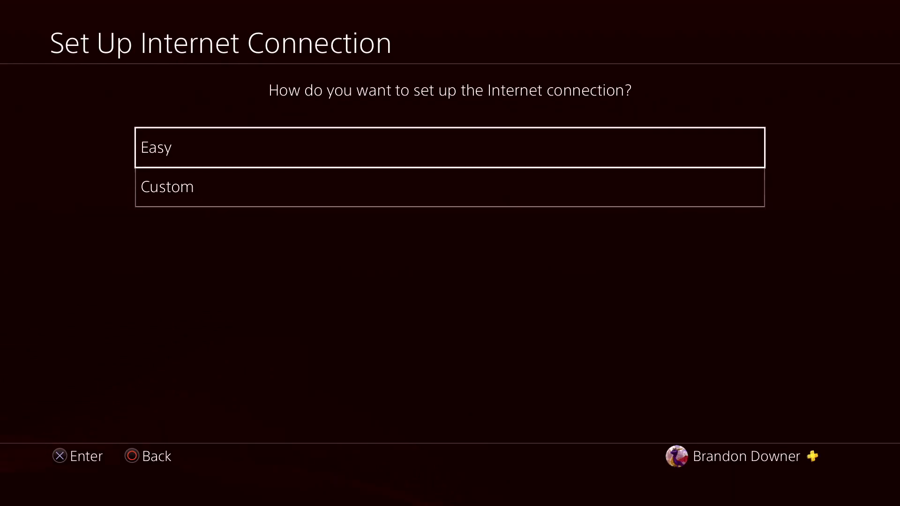
key(Down)
key(Return)
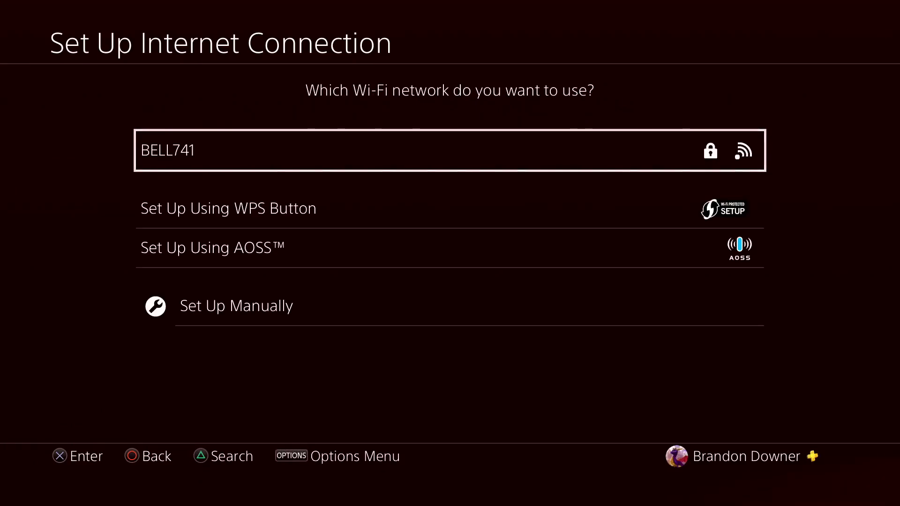
key(Return)
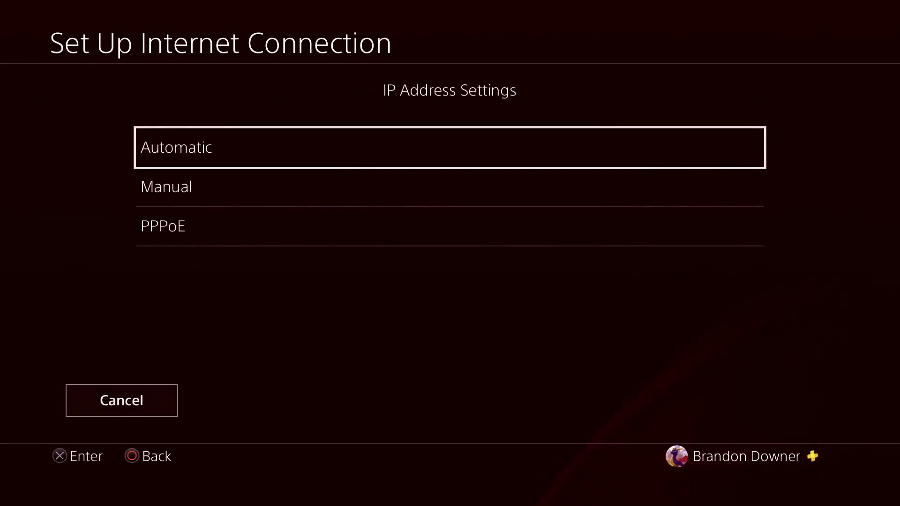
Keep automatic IP, leave the DHCP host name unspecified, and choose manual DNS
key(Return)
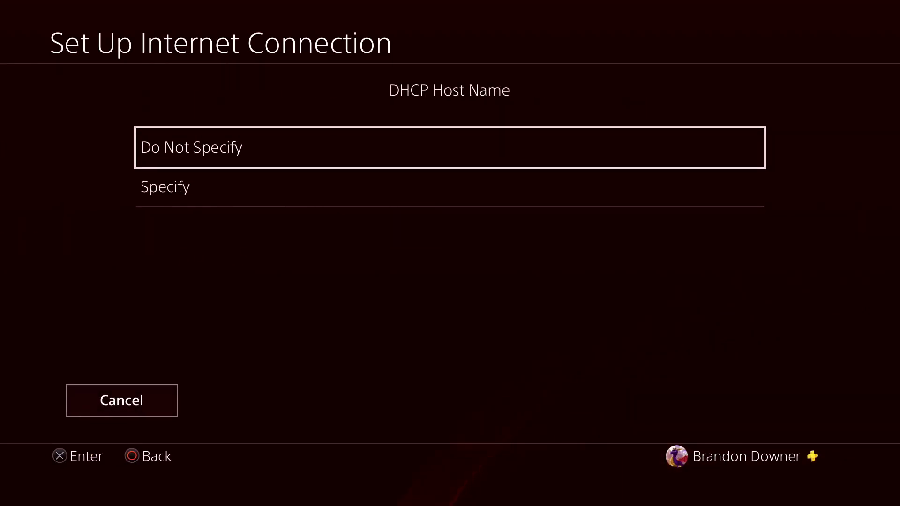
key(Return)
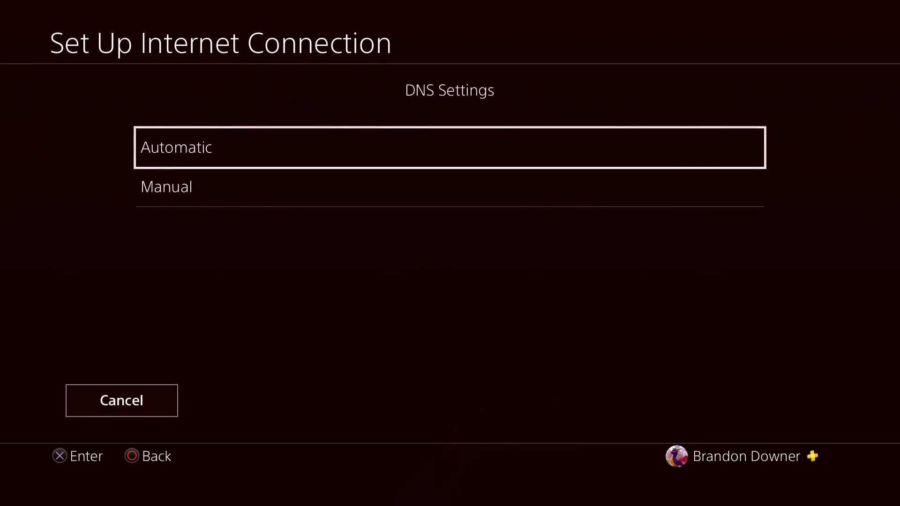
key(Down)
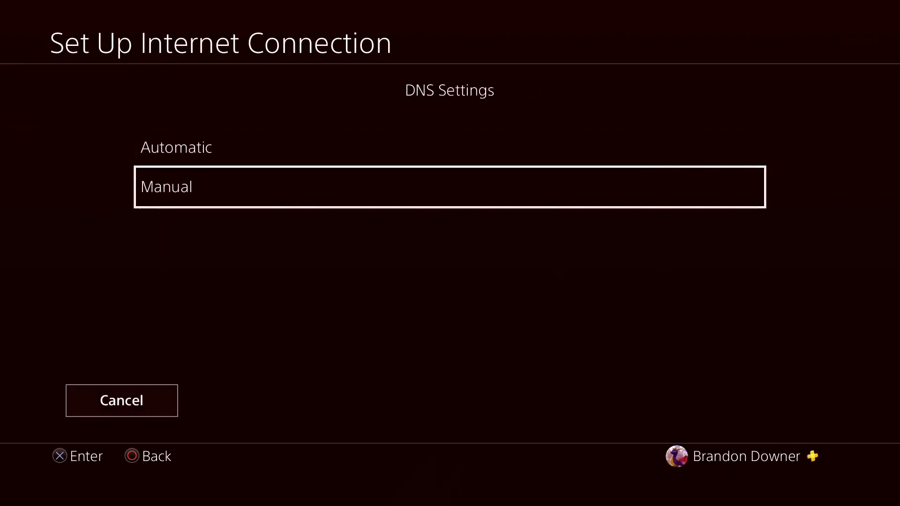
key(Return)
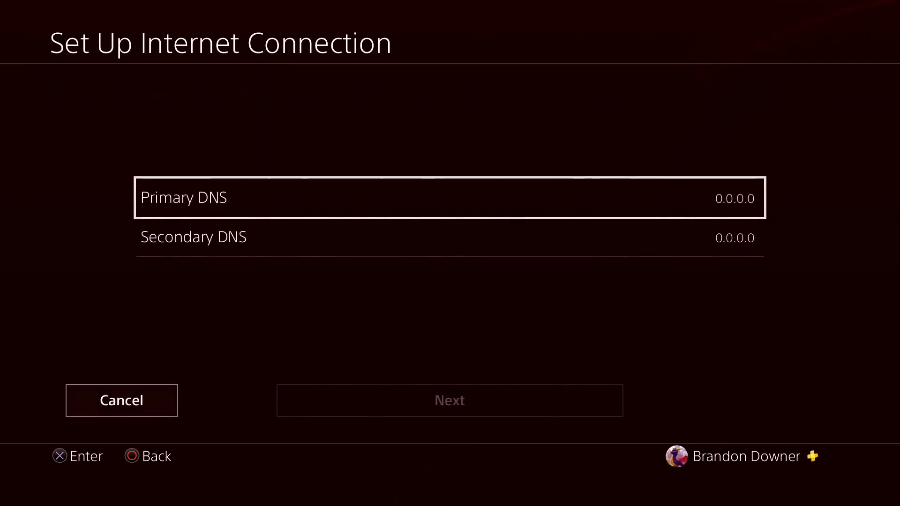
Replace the primary DNS 0.0.0.0 with 8.8.8.8
key(Down)
key(Up)
key(Return)
key(Down)
key(Left)
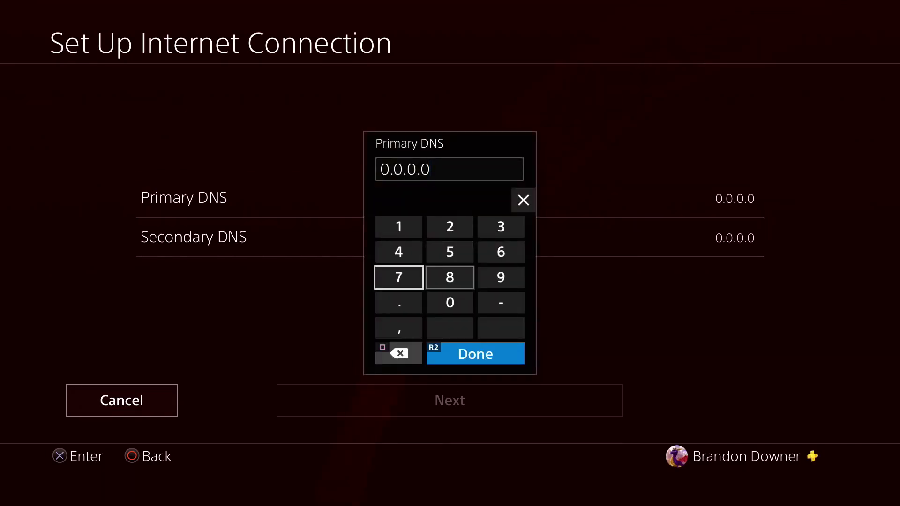
key(Right)
key(BackSpace)
key(BackSpace)
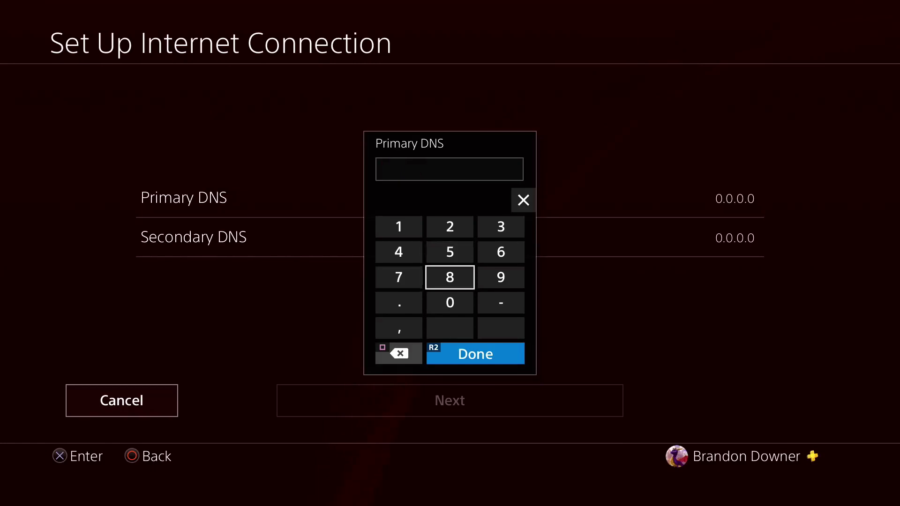
text(8.8)
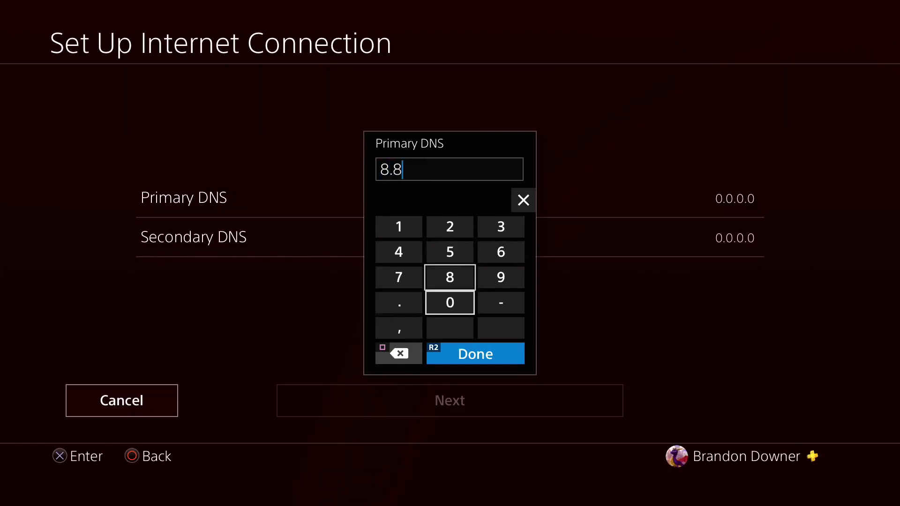
text(.8.)
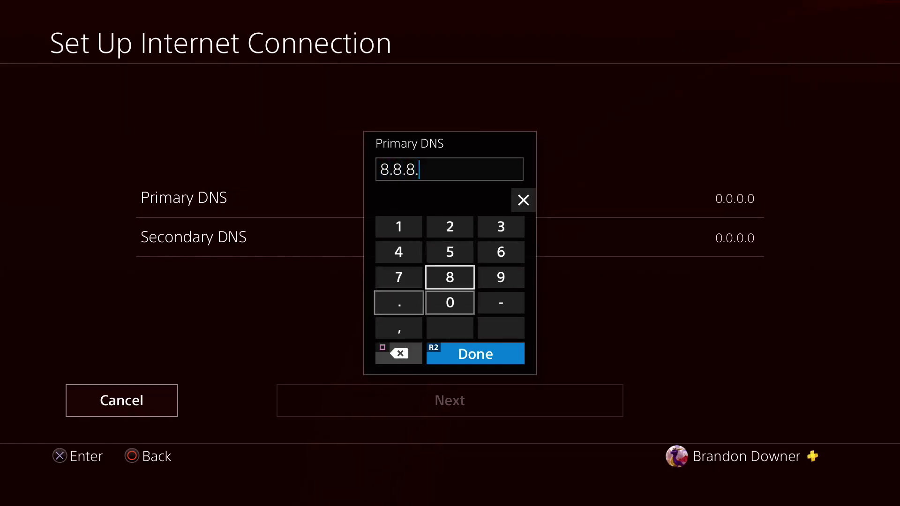
text(8)
key(Down)
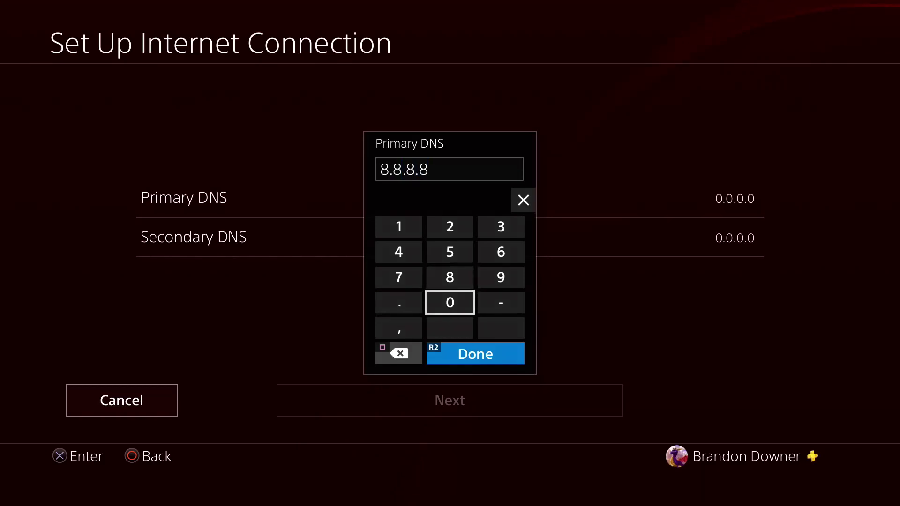
key(Return)
Set the secondary DNS to 8.8.4.4 and continue to MTU settings
key(Down)
key(Return)
key(Down)
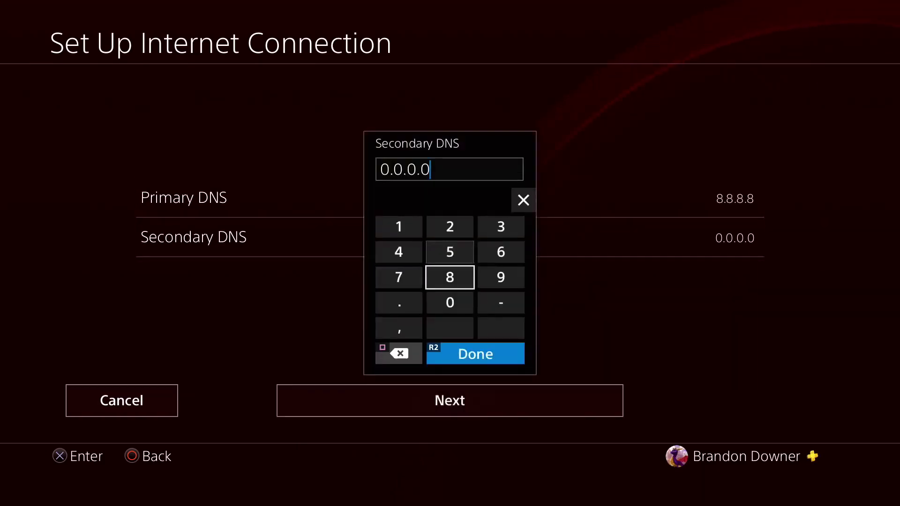
text(8.)
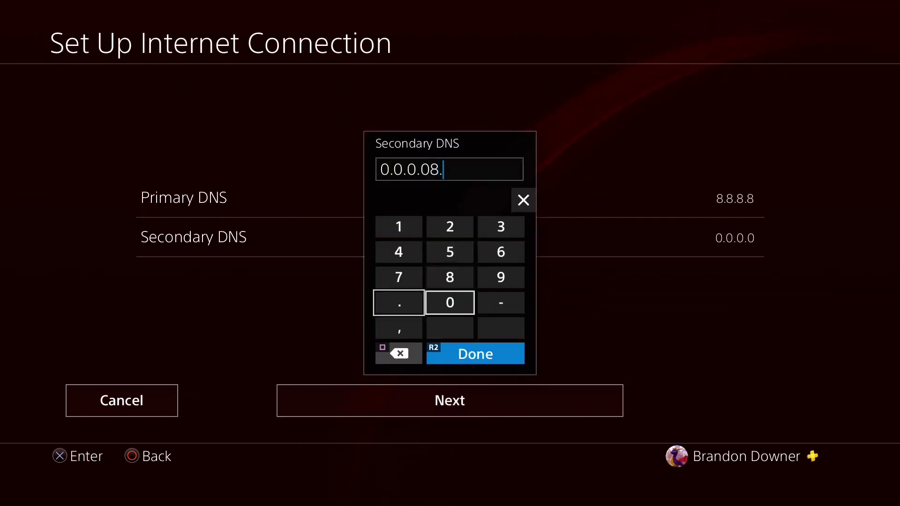
key(BackSpace)
key(Up)
text(8)
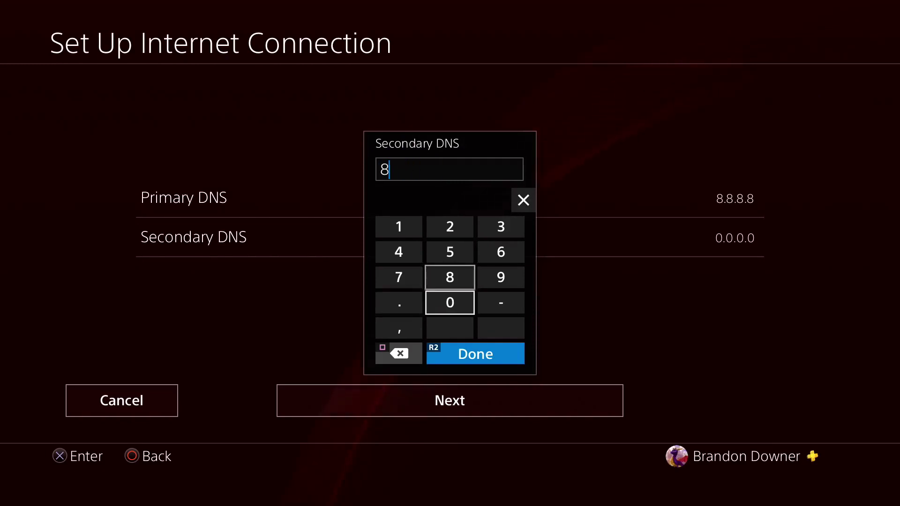
text(.8.)
key(Up)
key(Up)
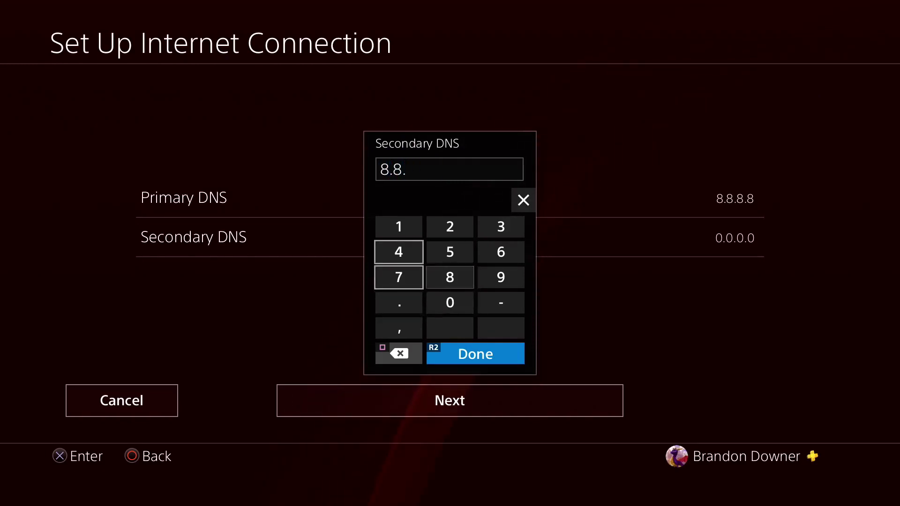
text(4.)
key(Up)
text(4)
key(Return)
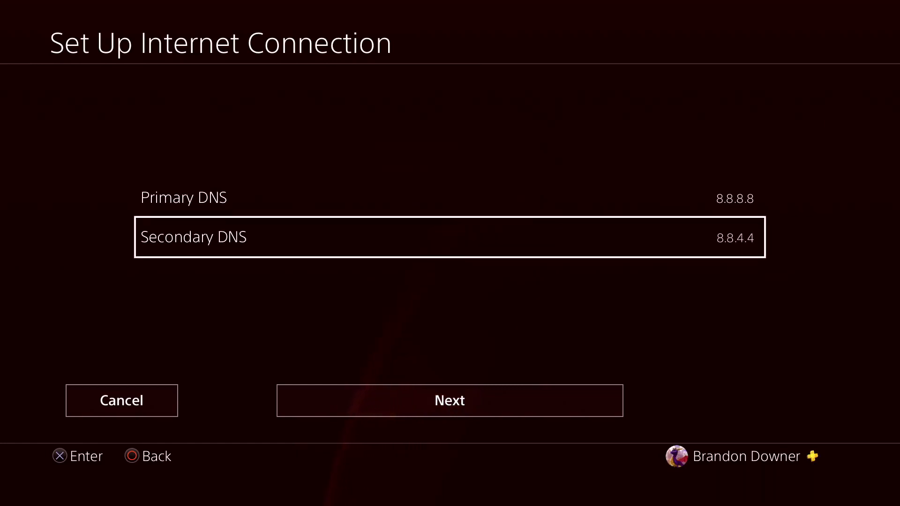
key(Down)
key(Return)
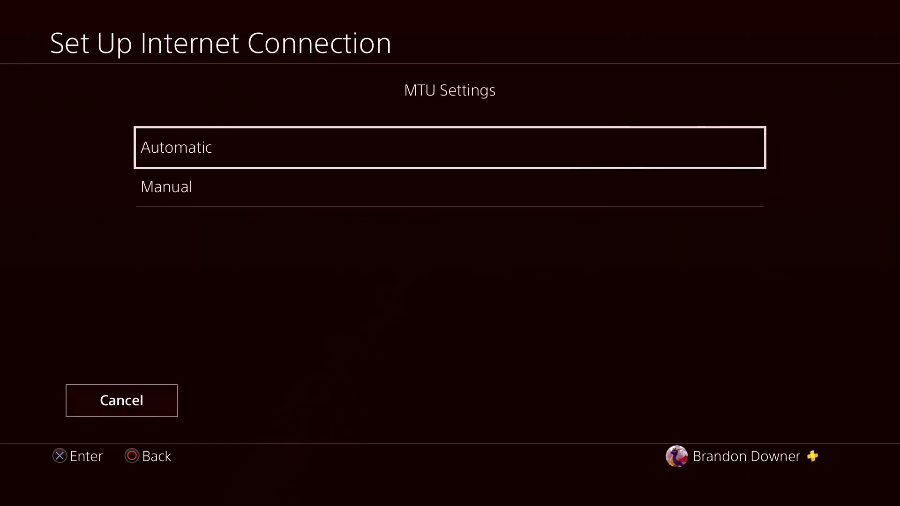
Keep MTU on Automatic and set Proxy Server to Do Not Use to apply the settings
key(Return)
key(Return)
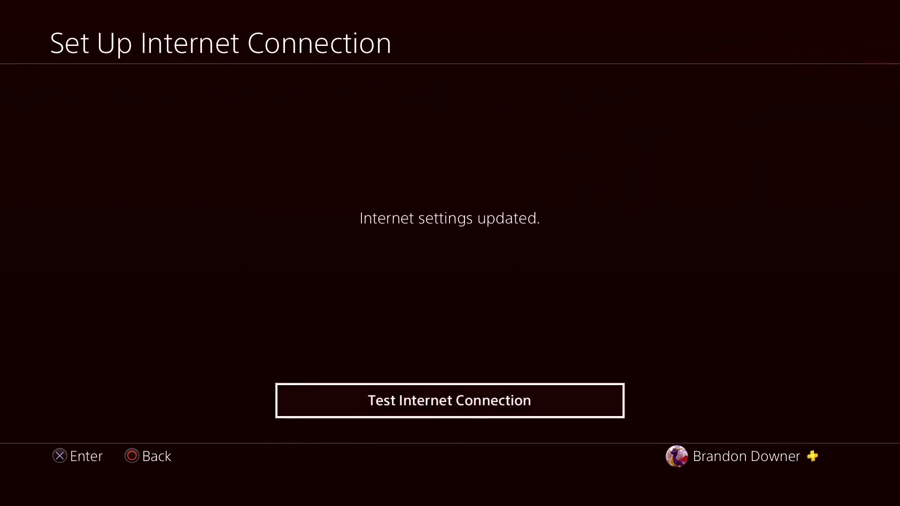
key(Return)
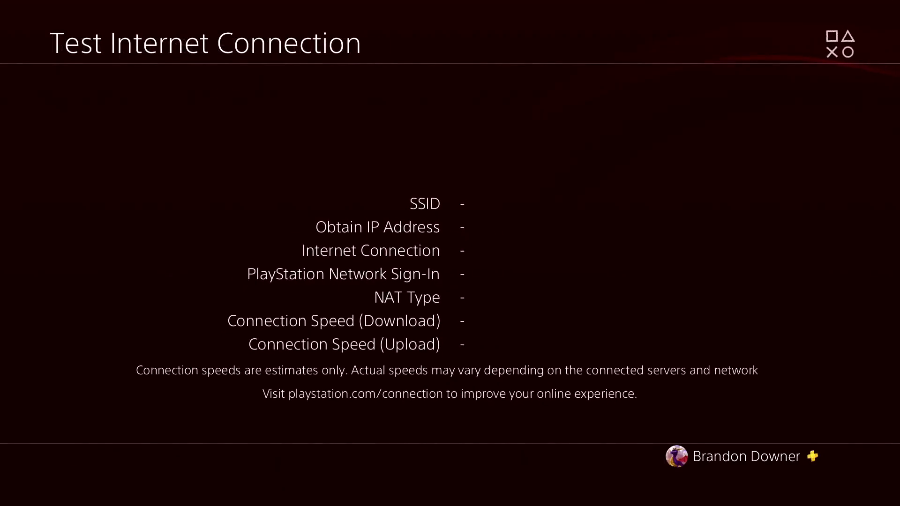